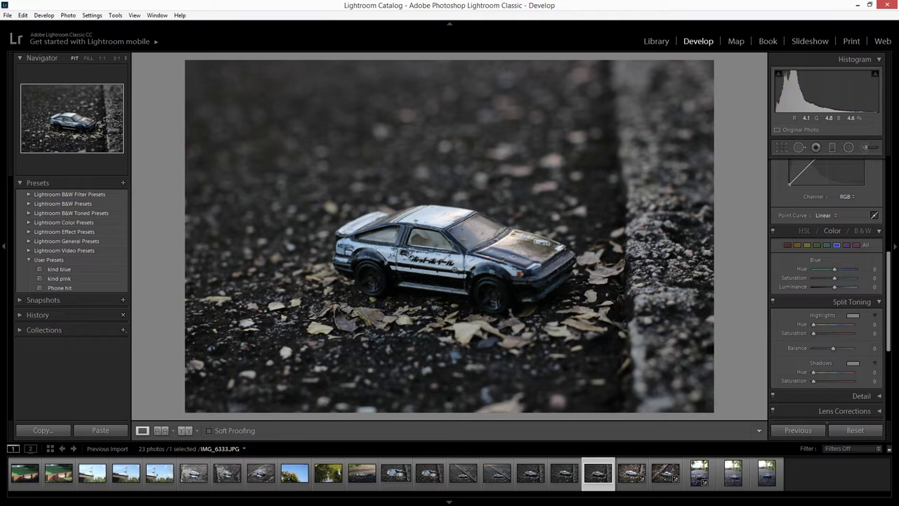
Step: Zoom in to check the car's detail, then set Contrast to +7
left_click(413, 257)
left_click(528, 246)
left_click_drag(890, 311, 896, 215)
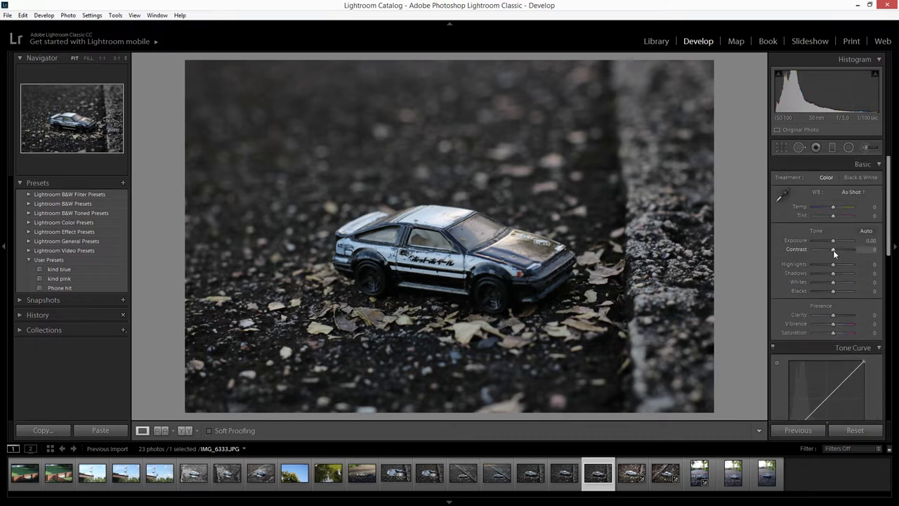
left_click_drag(834, 252, 840, 253)
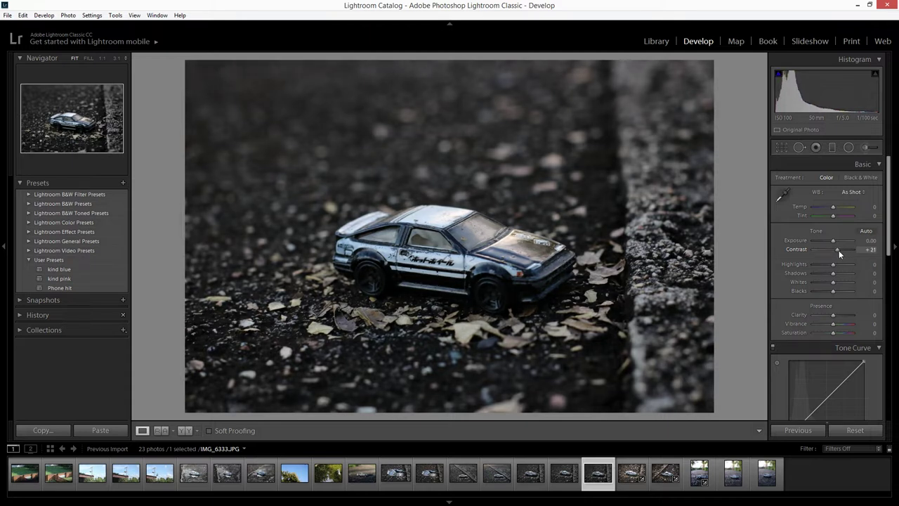
left_click_drag(840, 250, 837, 250)
left_click_drag(836, 251, 835, 250)
Step: Set Highlights +24, Shadows +52, Whites +5, Blacks -5, Clarity +100 and Vibrance +55
scroll(888, 253, "down", 3)
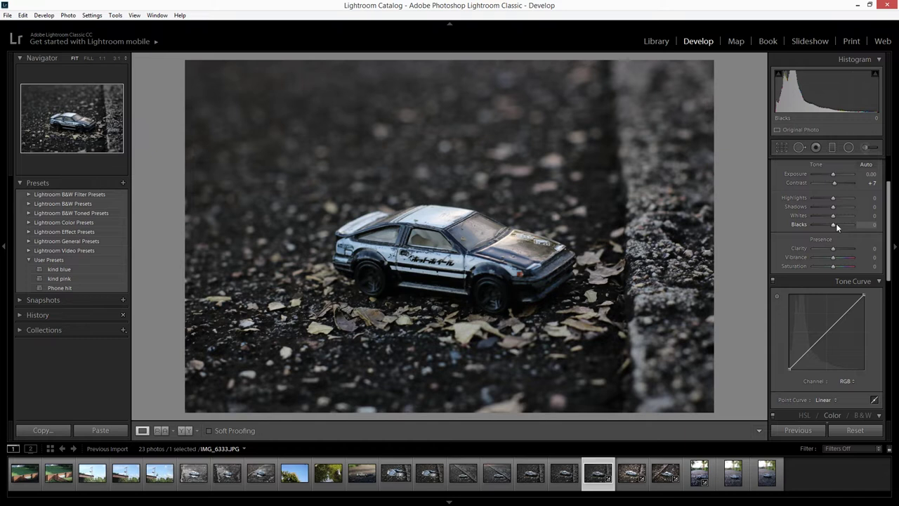
left_click_drag(833, 197, 838, 203)
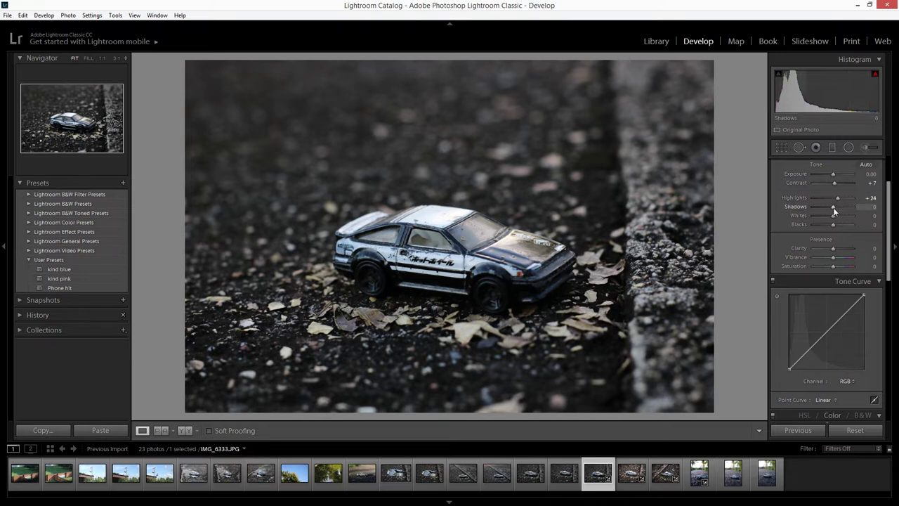
left_click_drag(832, 208, 846, 211)
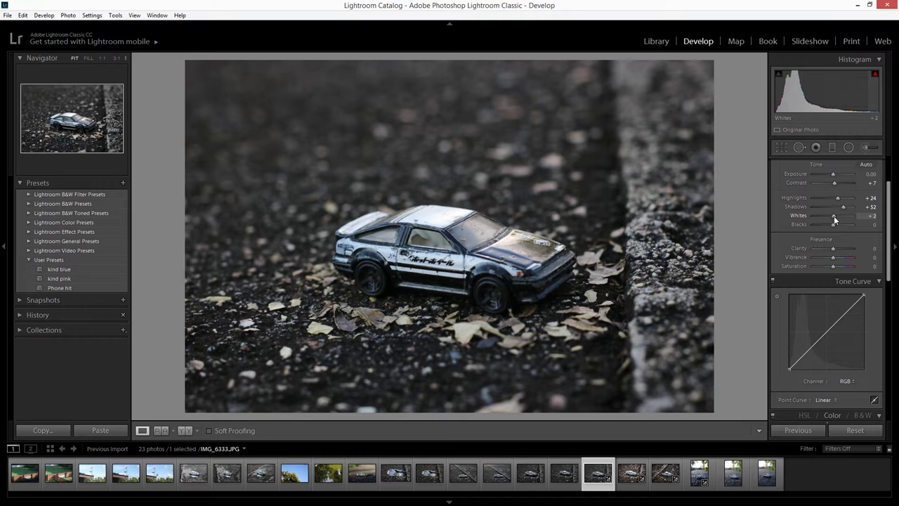
left_click_drag(834, 219, 833, 214)
left_click_drag(832, 223, 833, 225)
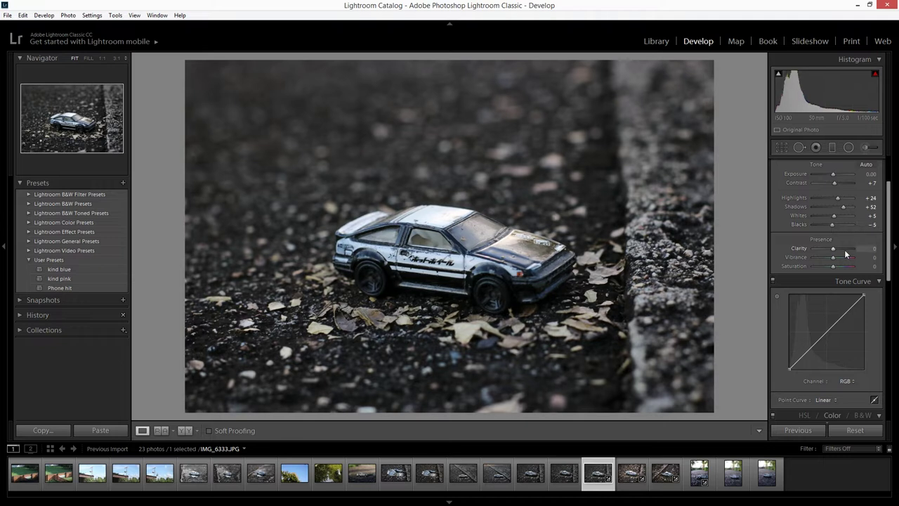
left_click_drag(834, 249, 854, 253)
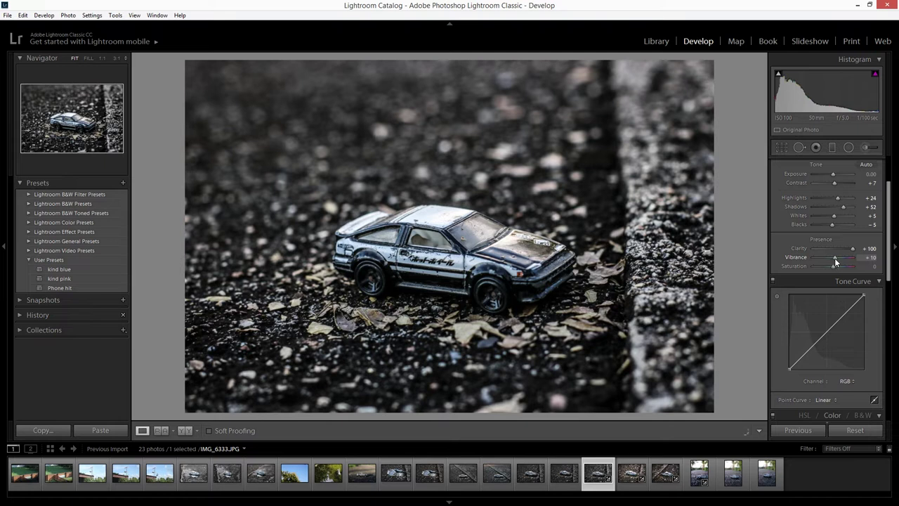
left_click_drag(834, 261, 843, 263)
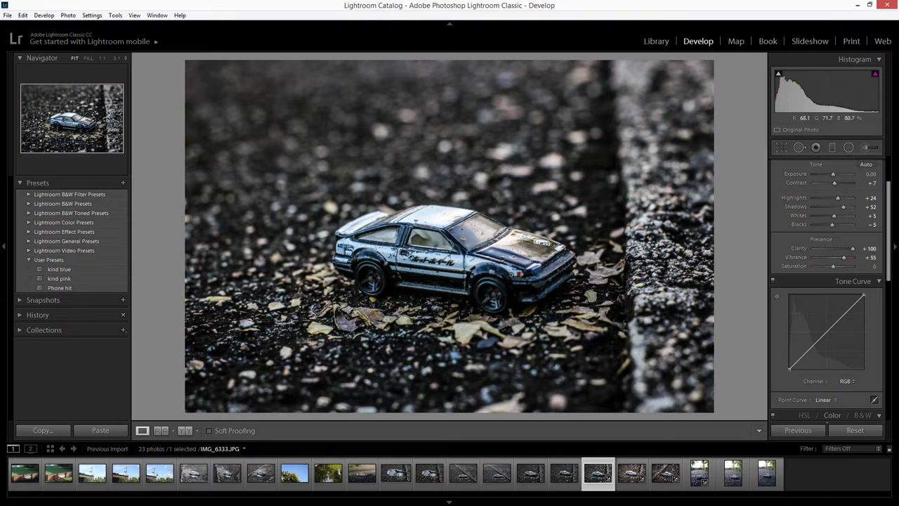
left_click_drag(890, 274, 898, 305)
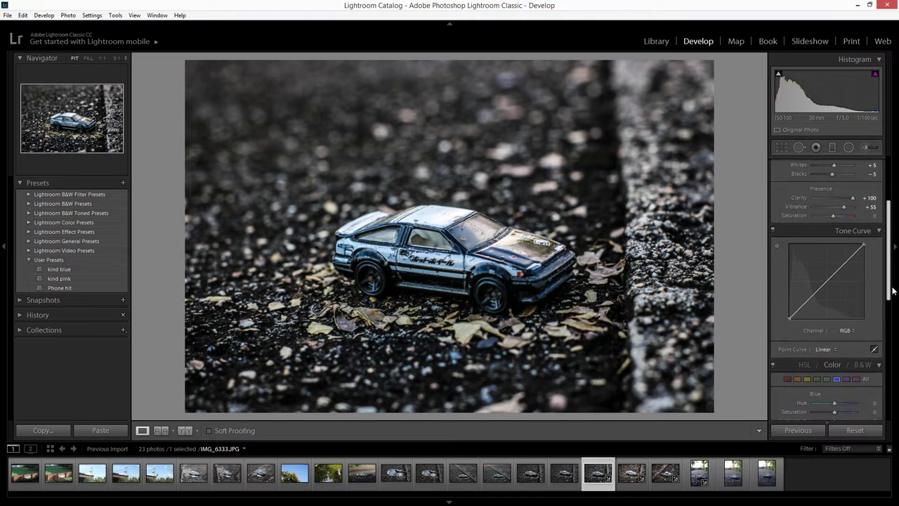
Step: Lift the tone curve's black point and lower its white point for a faded look
scroll(798, 279, "down", 1)
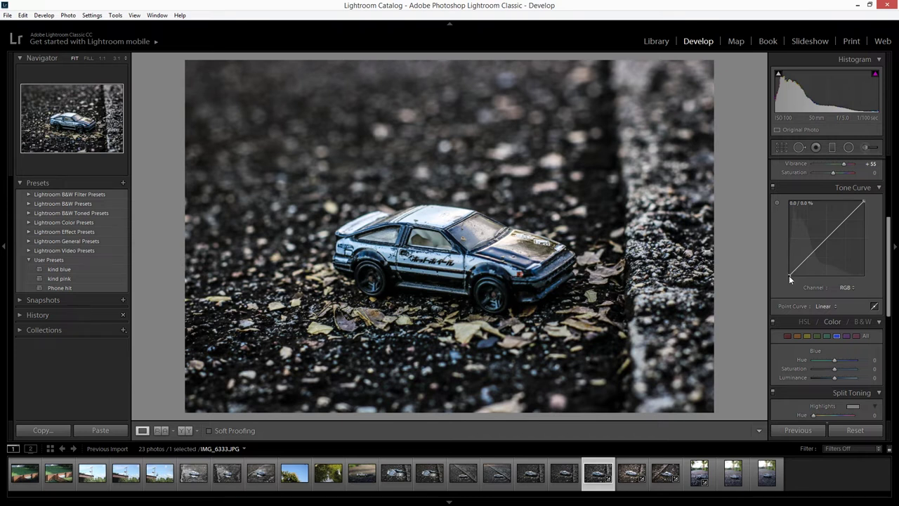
left_click_drag(788, 276, 793, 269)
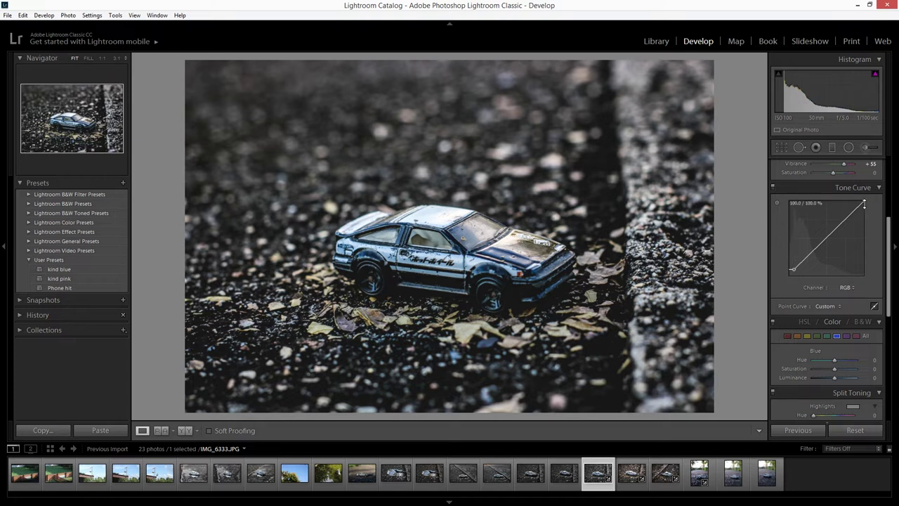
left_click_drag(864, 203, 858, 207)
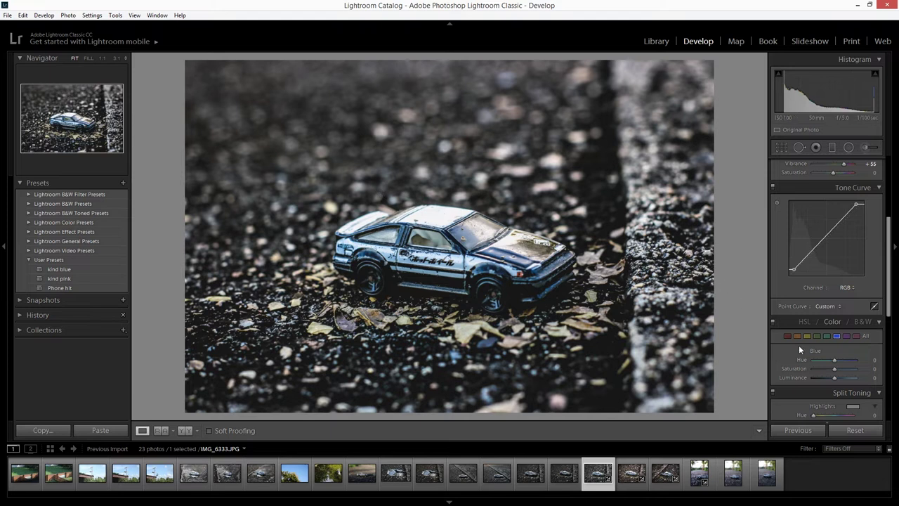
scroll(796, 344, "down", 2)
scroll(780, 358, "down", 3)
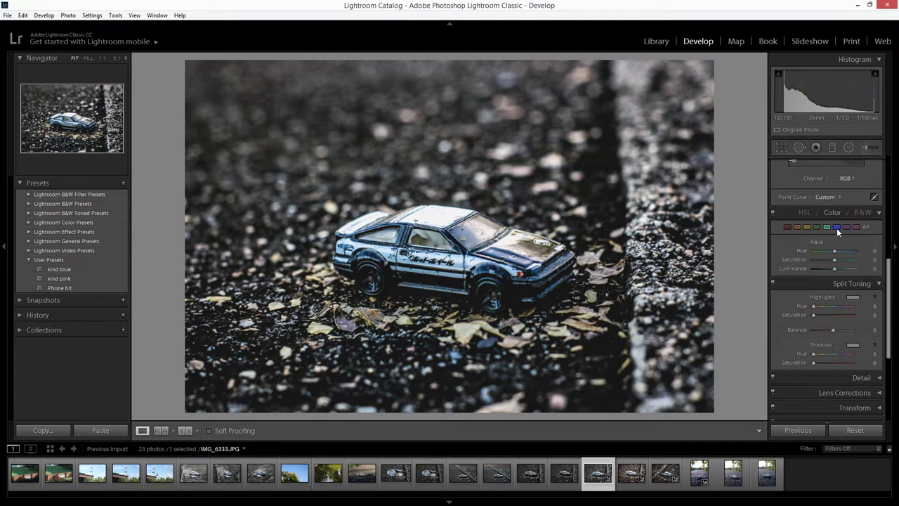
left_click(846, 226)
Step: Reset the Purple hue, then set Blue to Hue -13, Saturation +24, Luminance +69
left_click_drag(835, 251, 846, 252)
double_click(844, 251)
left_click(836, 226)
mouse_move(819, 252)
left_mouse_down()
mouse_move(833, 251)
mouse_move(805, 249)
mouse_move(856, 251)
left_mouse_up()
left_click_drag(855, 251, 837, 257)
left_click_drag(835, 259, 841, 261)
left_click_drag(833, 268, 846, 272)
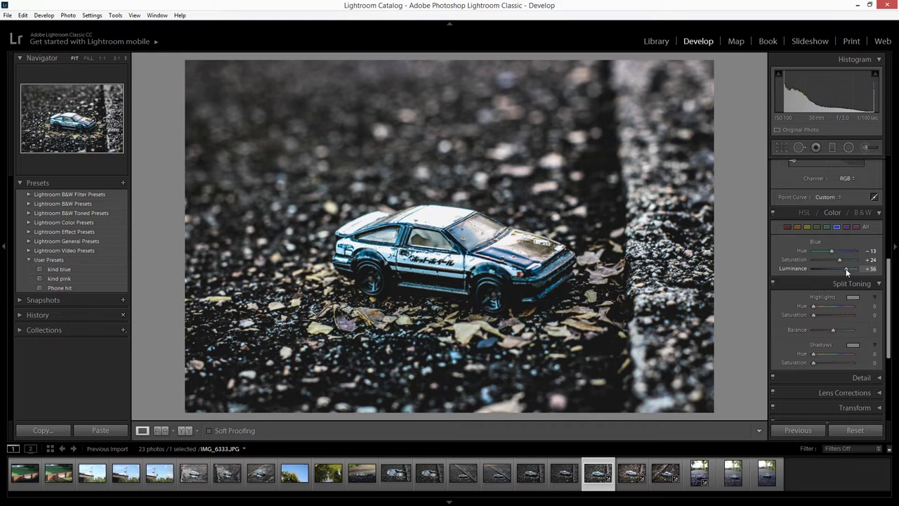
left_click_drag(849, 270, 850, 270)
left_click_drag(890, 336, 890, 366)
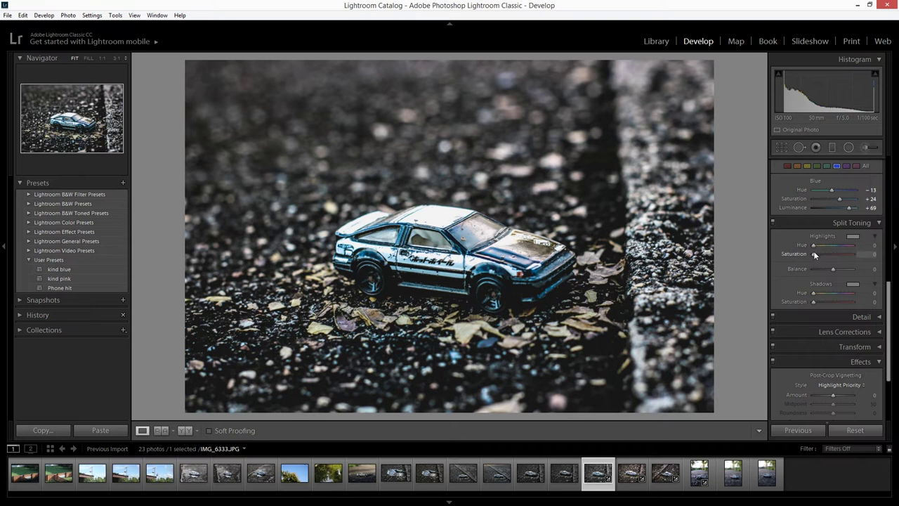
Step: Split-tone with highlights Hue 356 and shadows Hue 51, both at Saturation 10
mouse_move(815, 245)
left_mouse_down()
mouse_move(842, 247)
mouse_move(819, 256)
mouse_move(837, 246)
mouse_move(814, 246)
mouse_move(855, 248)
left_mouse_up()
left_click(815, 256)
left_click_drag(812, 302, 816, 303)
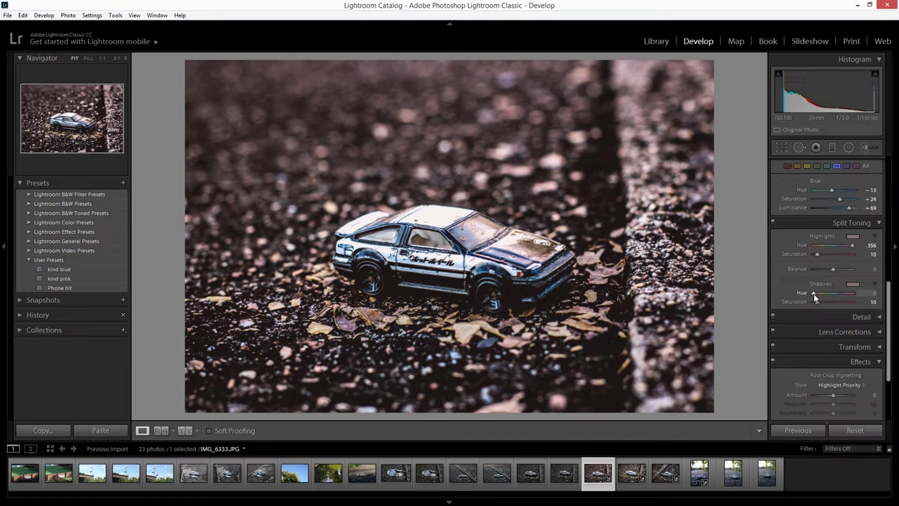
left_click_drag(813, 293, 816, 296)
left_click_drag(816, 294, 817, 294)
left_click(872, 292)
type("50")
key("Return")
scroll(889, 364, "down", 3)
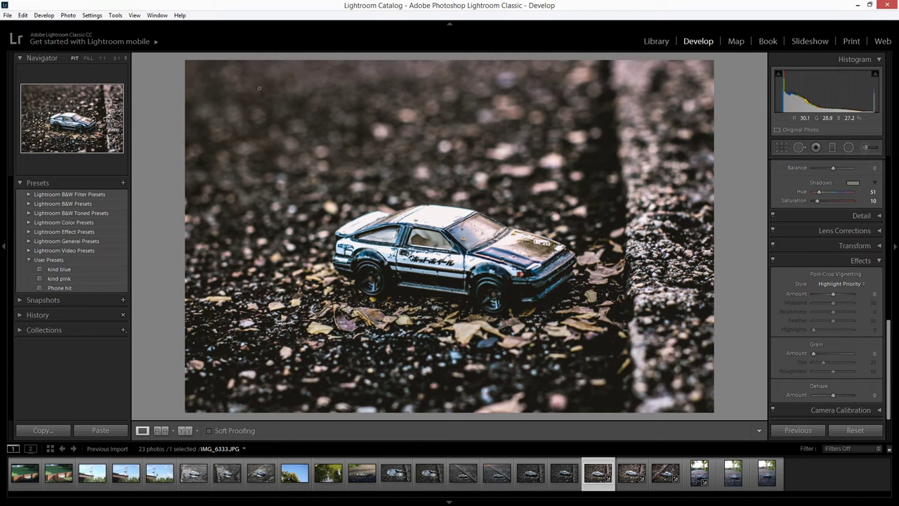
mouse_move(834, 294)
left_mouse_down()
mouse_move(824, 303)
mouse_move(850, 323)
left_mouse_up()
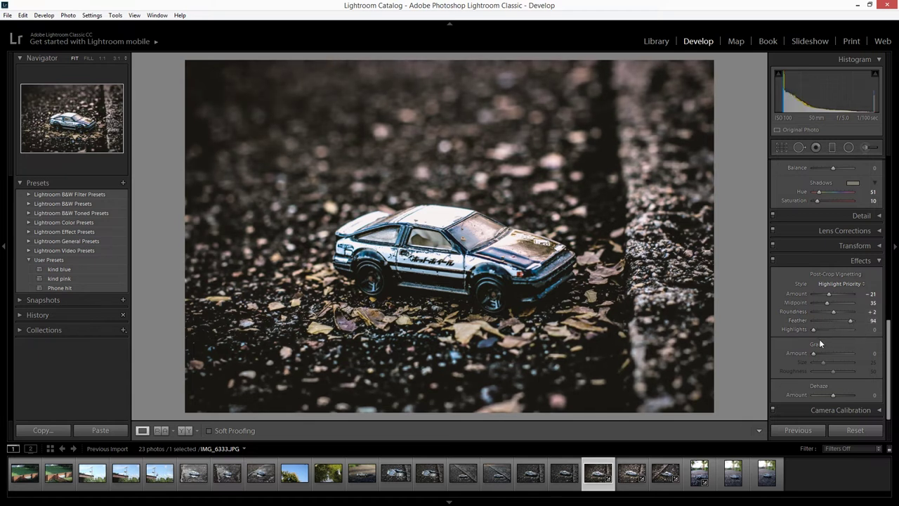
left_click_drag(890, 370, 888, 188)
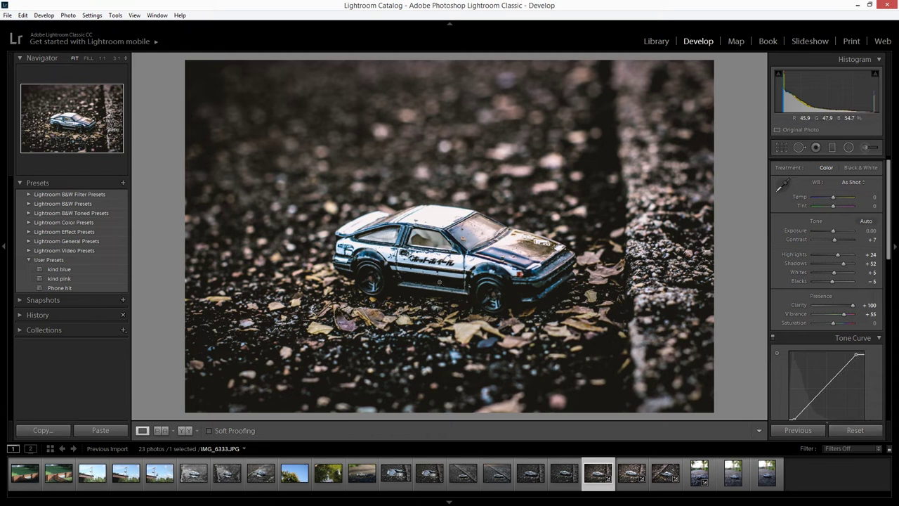
Step: Undo an accidental reset and copy the toy car photo's develop settings
left_click(868, 432)
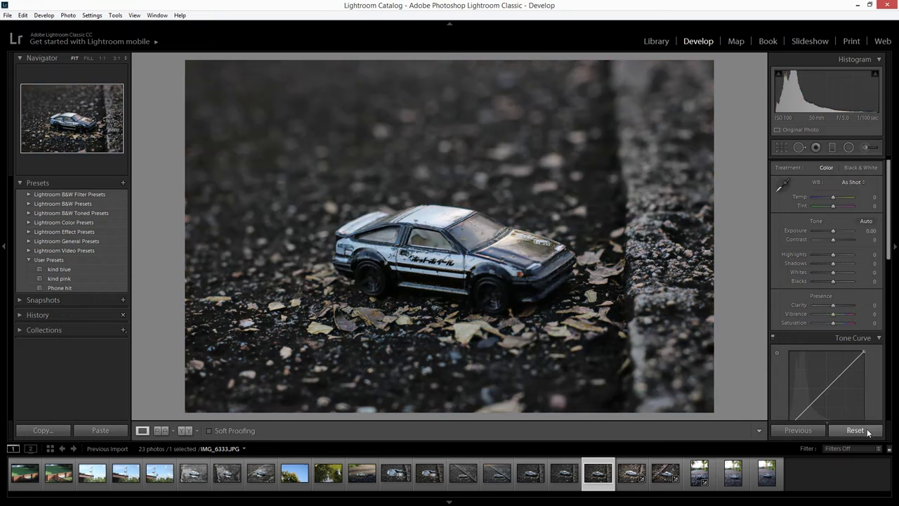
key("ctrl+z")
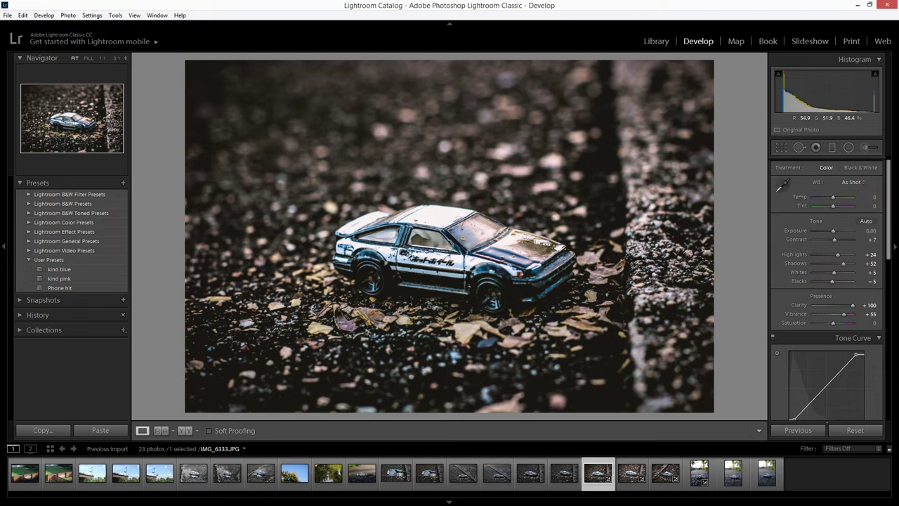
left_click(35, 430)
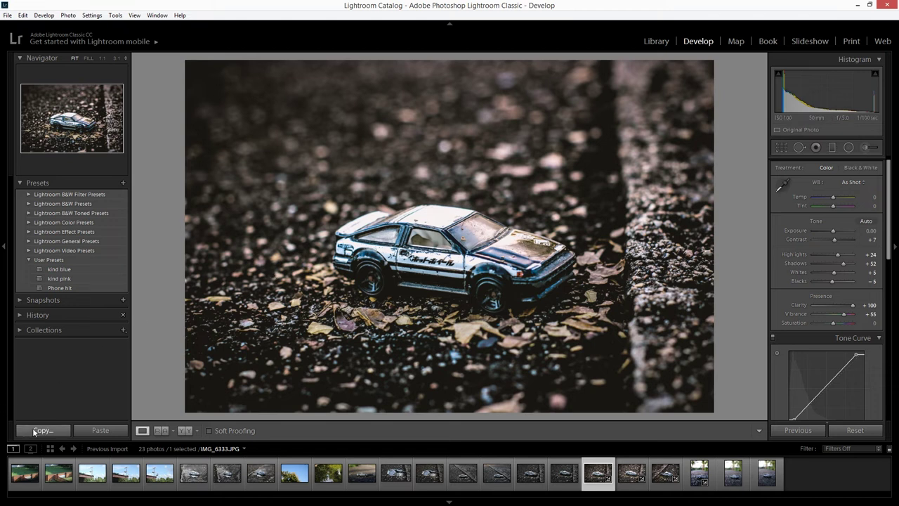
left_click(455, 262)
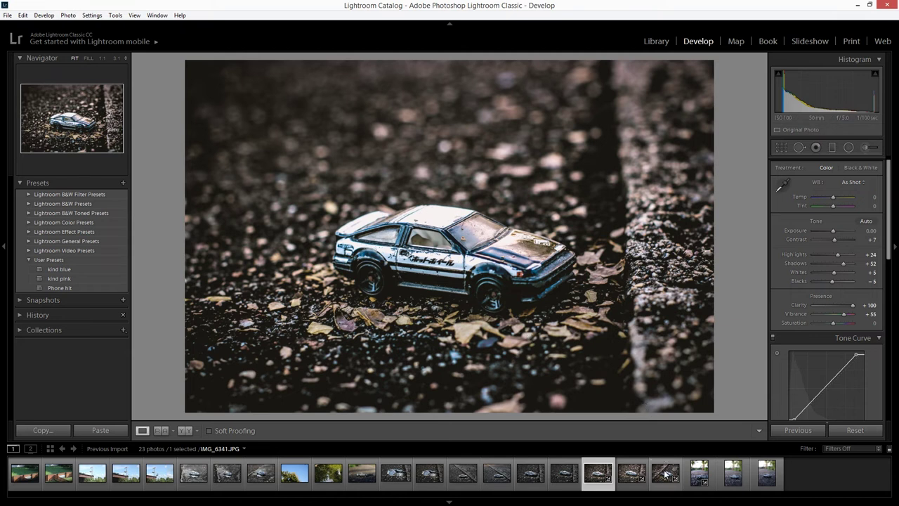
Step: Paste the copied grade onto IMG_6344.JPG and the car-on-the-road photo
left_click(696, 477)
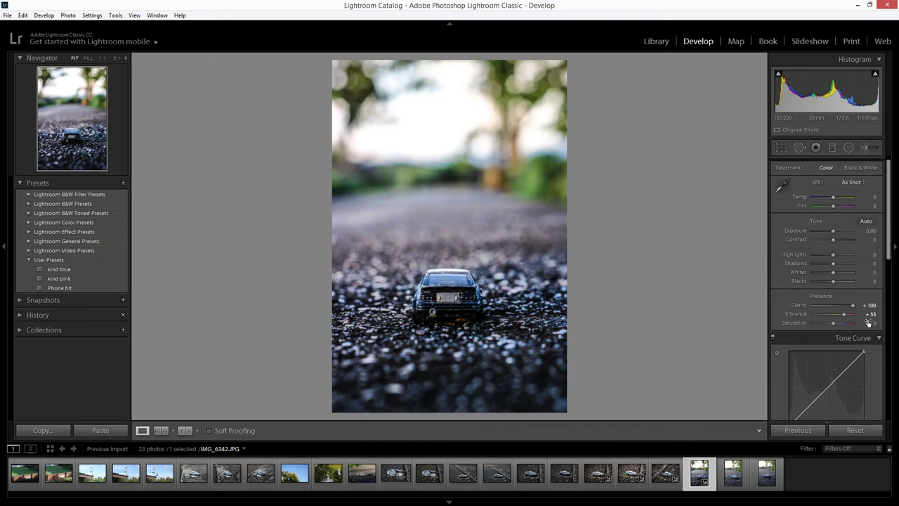
left_click(866, 431)
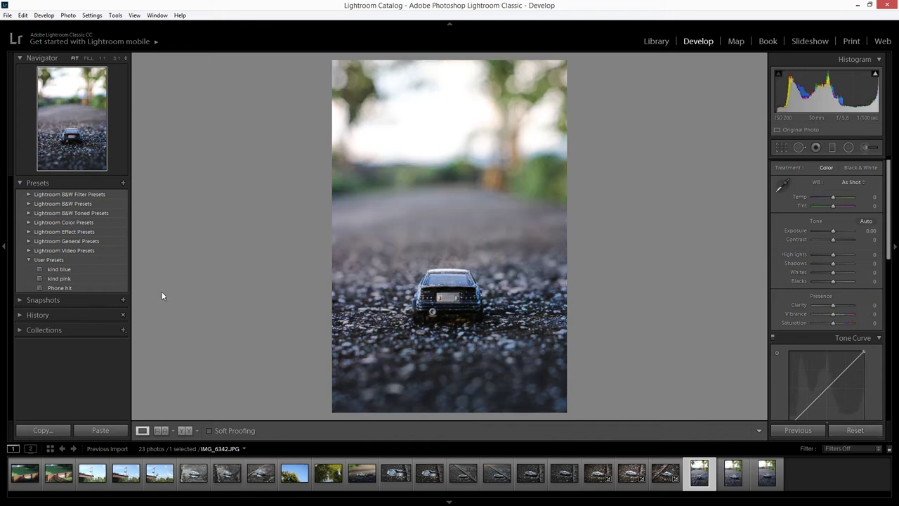
left_click(101, 430)
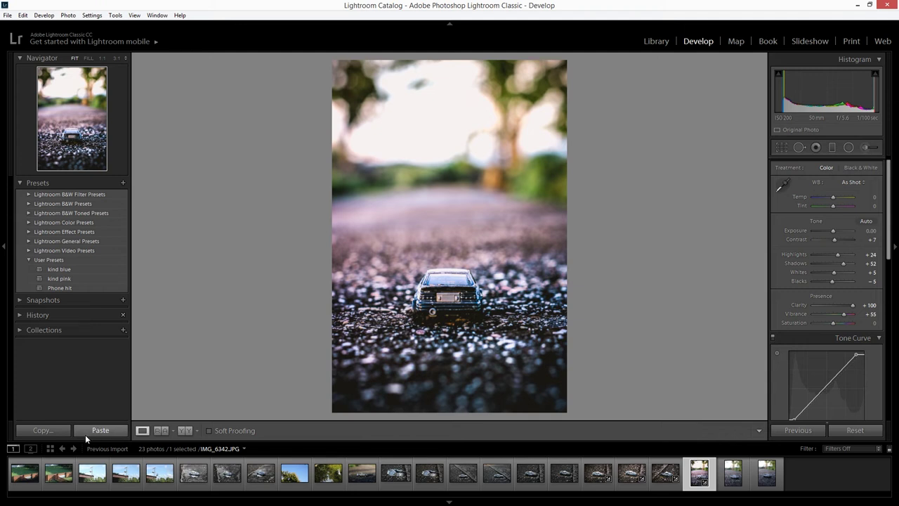
left_click(734, 475)
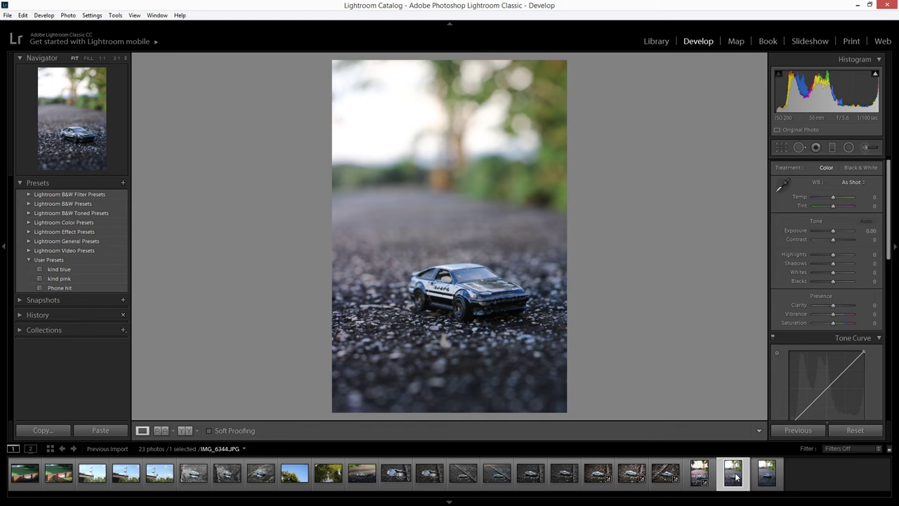
left_click(103, 431)
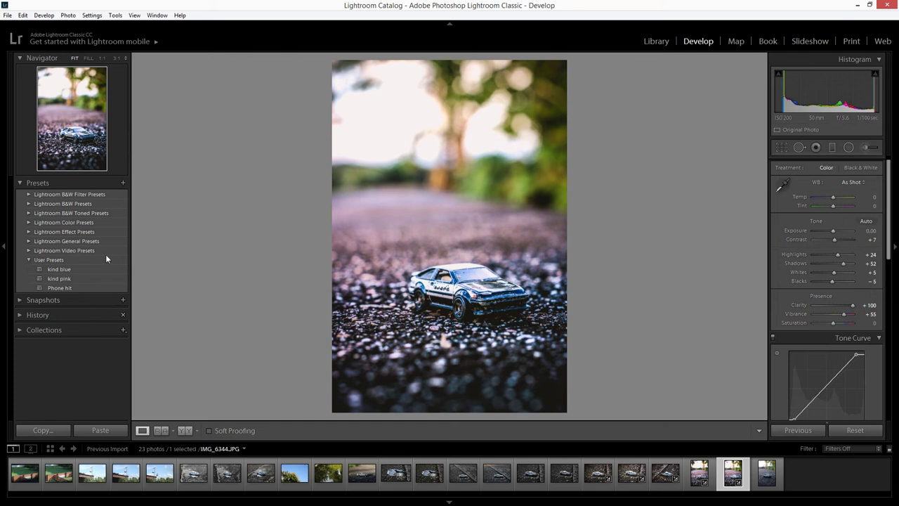
Step: Save the current grade as a new develop preset with a Thai name in User Presets
left_click(123, 183)
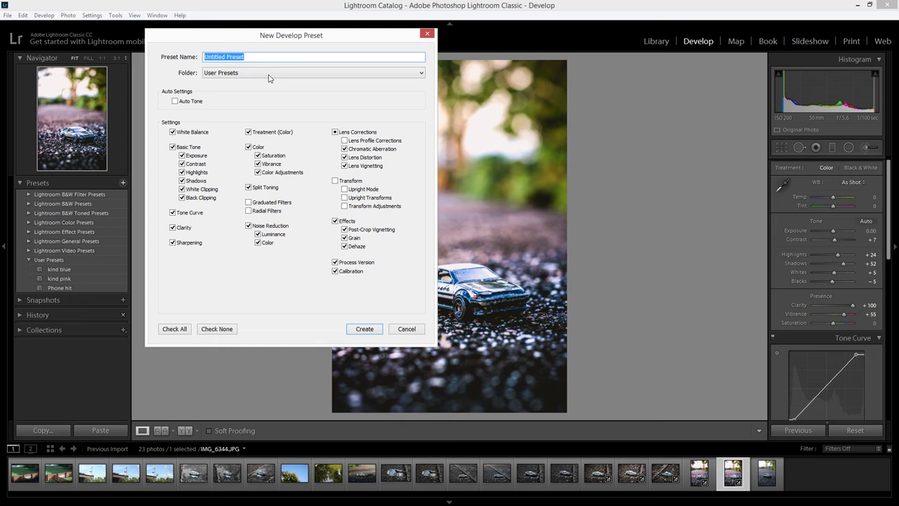
type("s")
type("เองนะ")
left_click(365, 329)
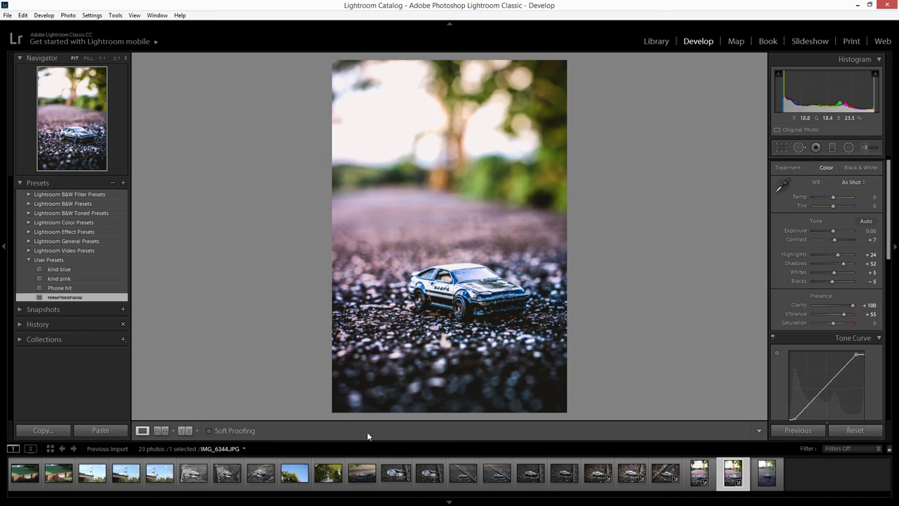
Step: Apply the new preset to the watch-and-car photo IMG_6328.JPG and the side-view road photo
left_click(426, 478)
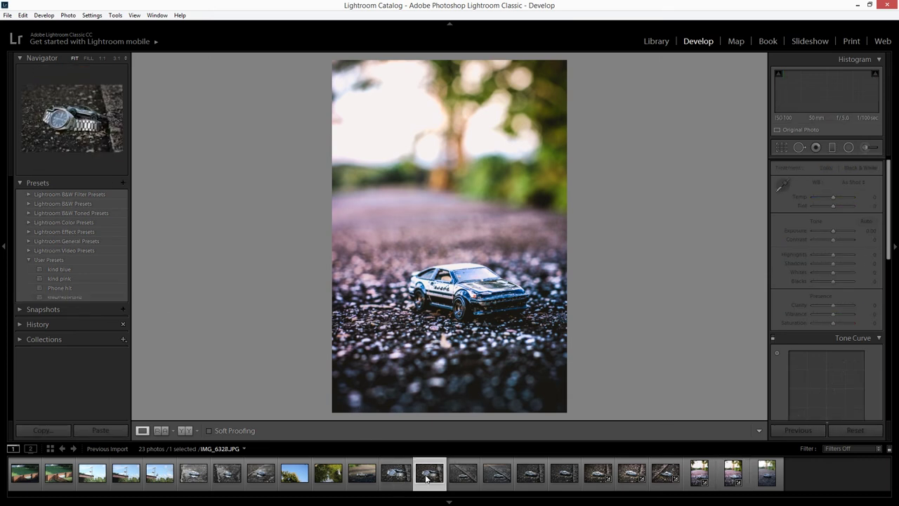
left_click(73, 296)
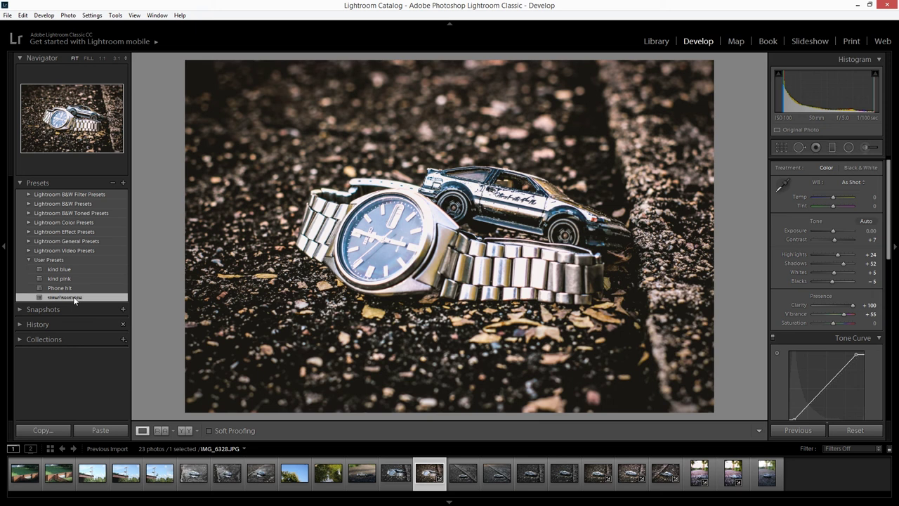
left_click(368, 483)
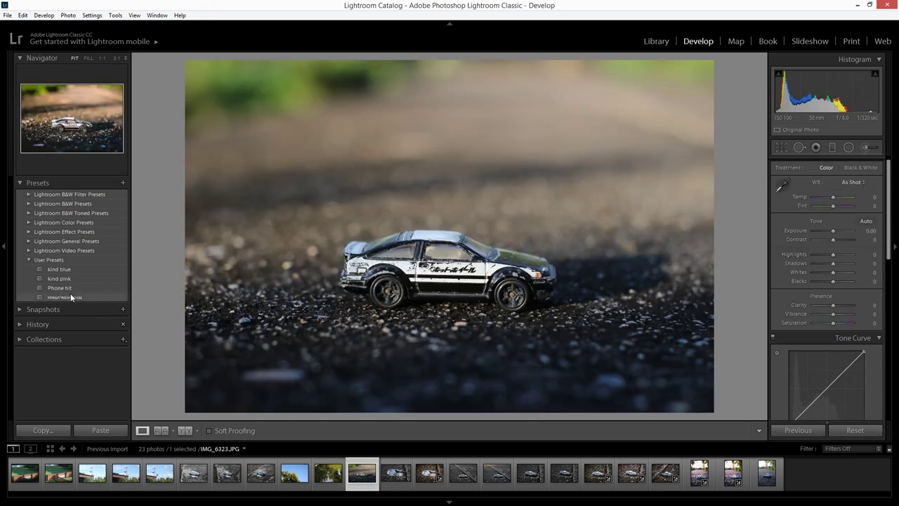
left_click(71, 296)
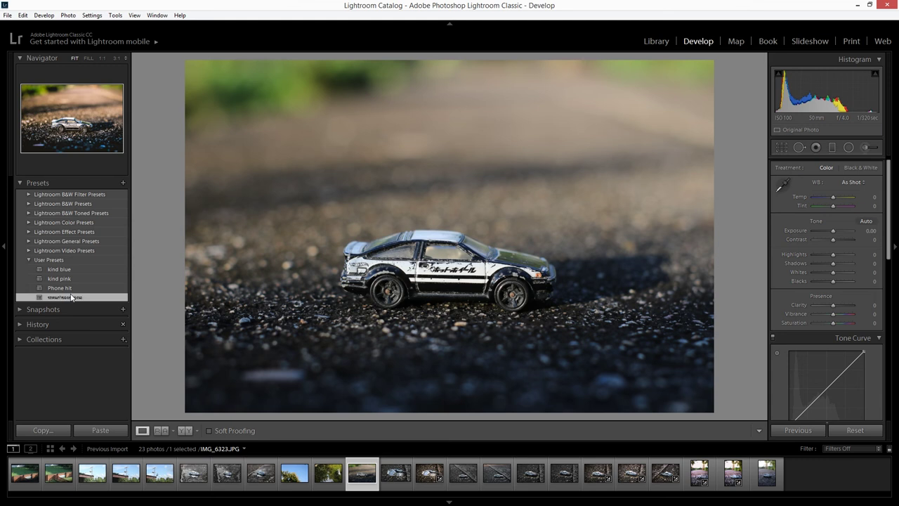